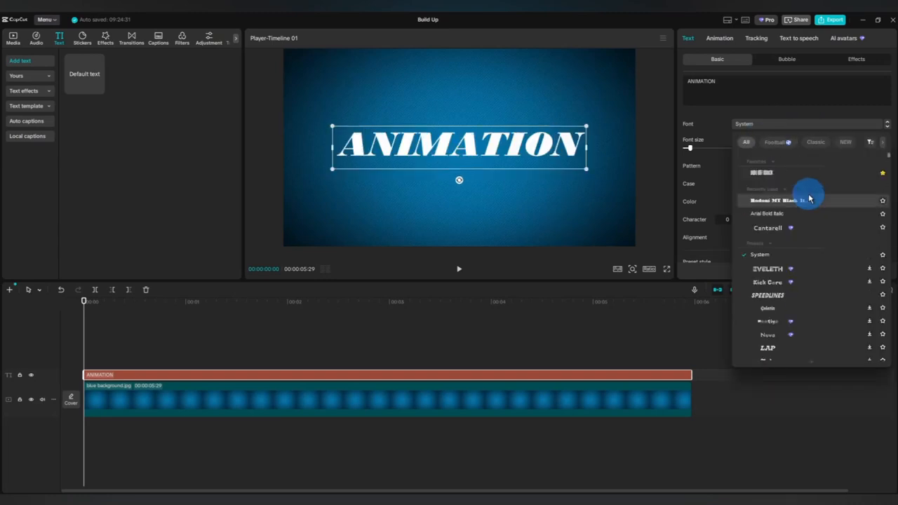
Apply the Bodoni MT Black Italic font to the ANIMATION text and add a hidden duplicate on the track above
{"action": "left_click", "coordinate": [786, 201]}
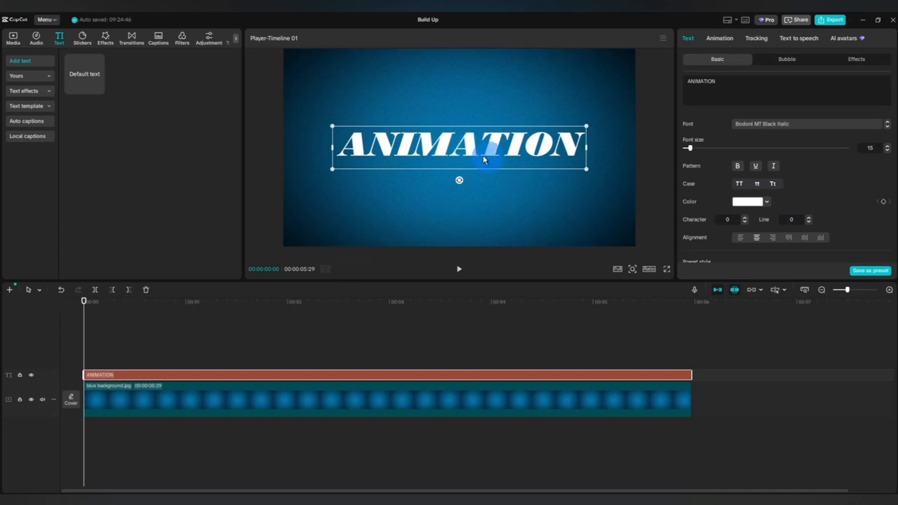
{"action": "left_click_drag", "start_coordinate": [195, 374], "coordinate": [197, 363]}
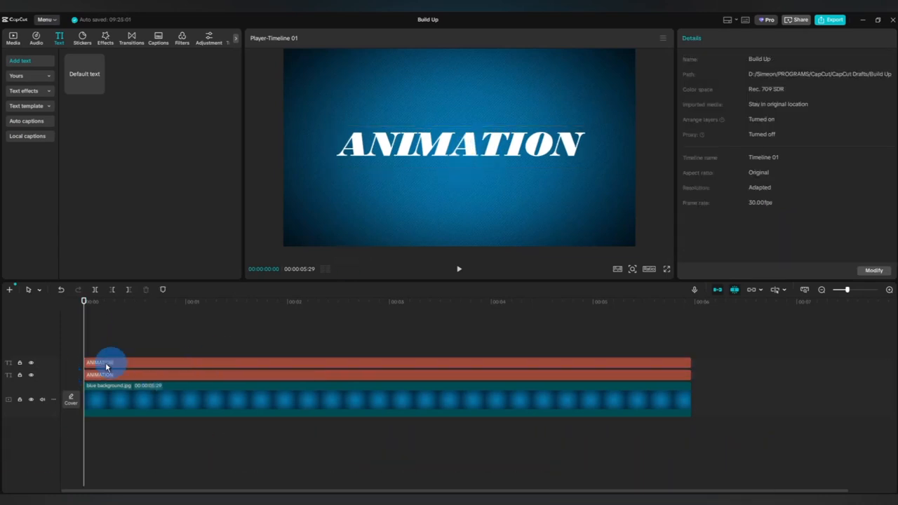
{"action": "left_click", "coordinate": [31, 363]}
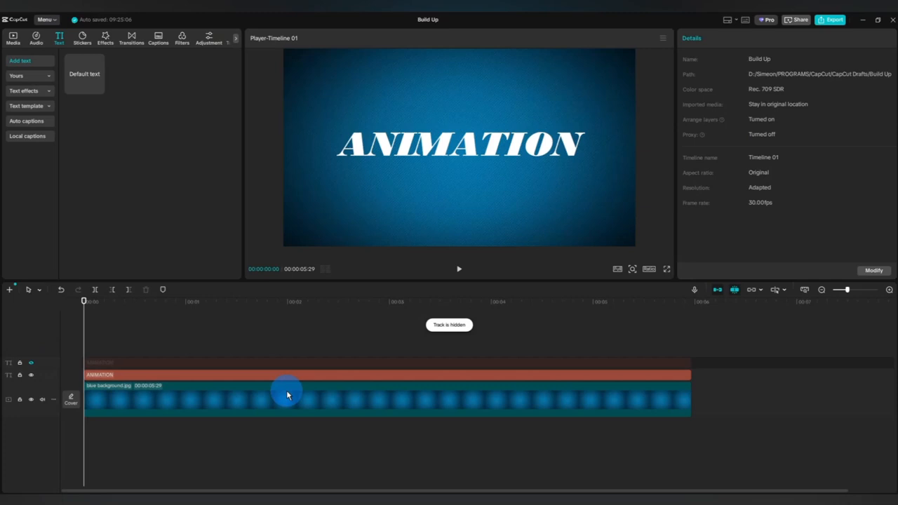
Change the fill color of the lower ANIMATION text to cyan 00FAEF
{"action": "left_click", "coordinate": [198, 375]}
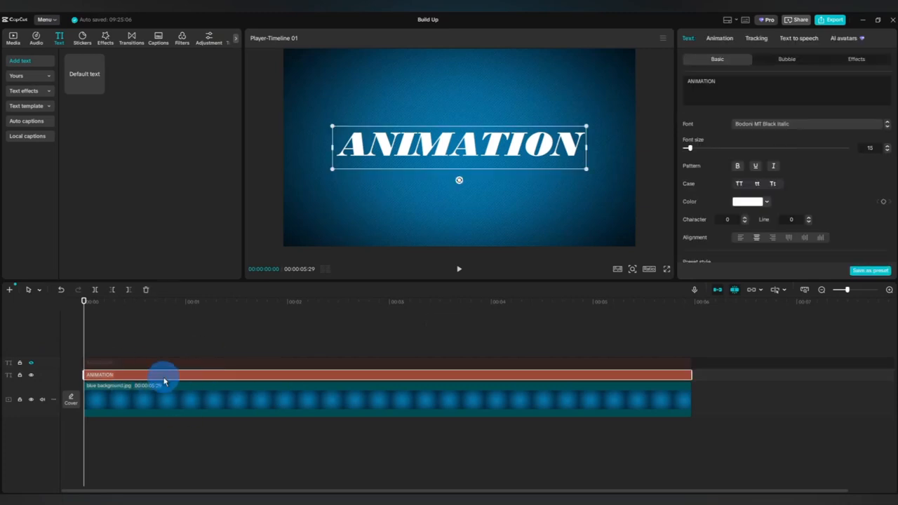
{"action": "left_click", "coordinate": [749, 203]}
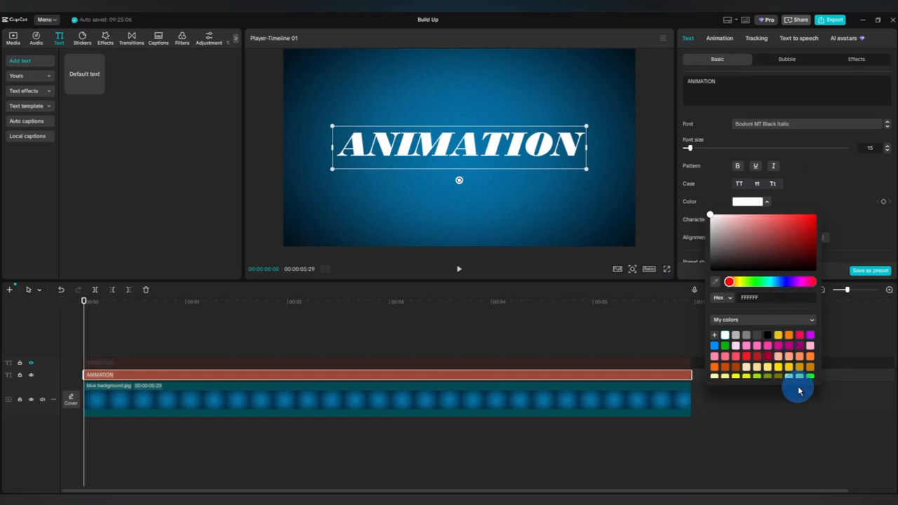
{"action": "scroll", "coordinate": [790, 348], "scroll_direction": "down", "scroll_amount": 3}
{"action": "scroll", "coordinate": [791, 346], "scroll_direction": "up", "scroll_amount": 5}
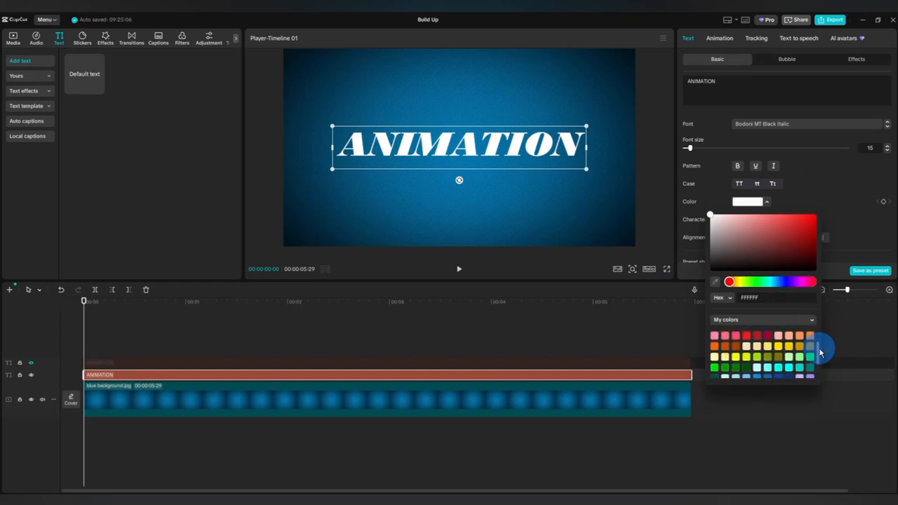
{"action": "left_click", "coordinate": [778, 370]}
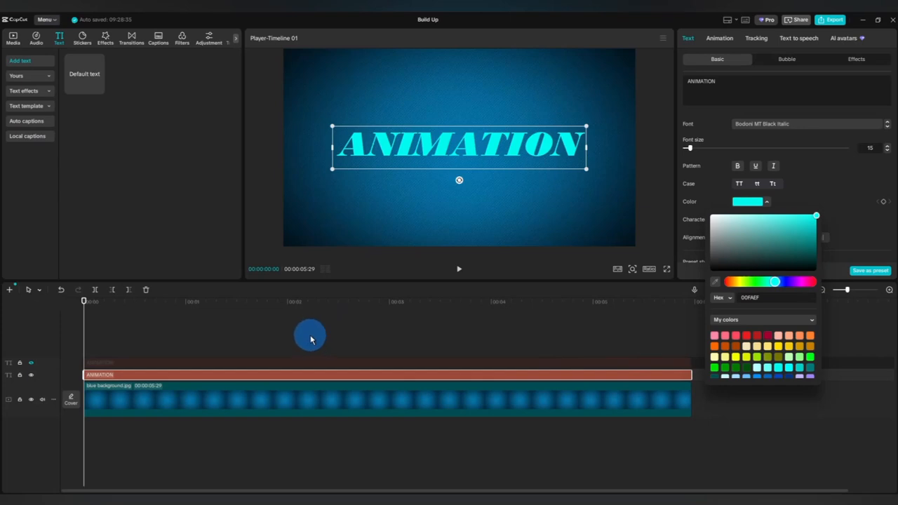
{"action": "left_click", "coordinate": [853, 237]}
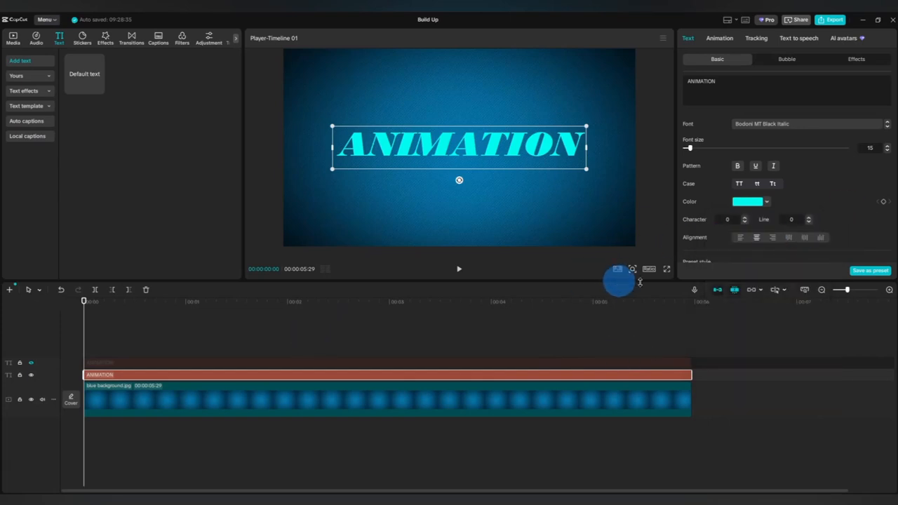
Add a white stroke with a thickness of 15 to the cyan ANIMATION text
{"action": "scroll", "coordinate": [786, 223], "scroll_direction": "down", "scroll_amount": 3}
{"action": "scroll", "coordinate": [793, 212], "scroll_direction": "down", "scroll_amount": 5}
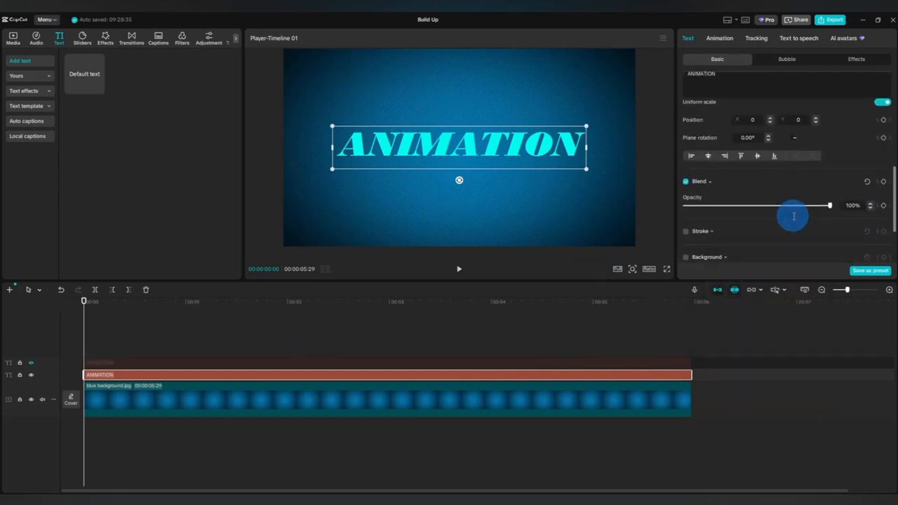
{"action": "left_click", "coordinate": [685, 232]}
{"action": "left_click", "coordinate": [751, 251]}
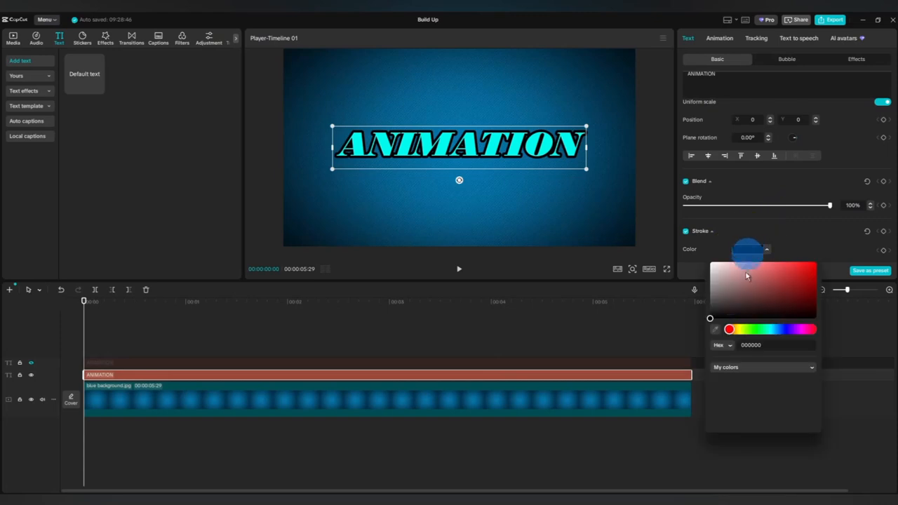
{"action": "left_click_drag", "start_coordinate": [709, 320], "coordinate": [711, 266]}
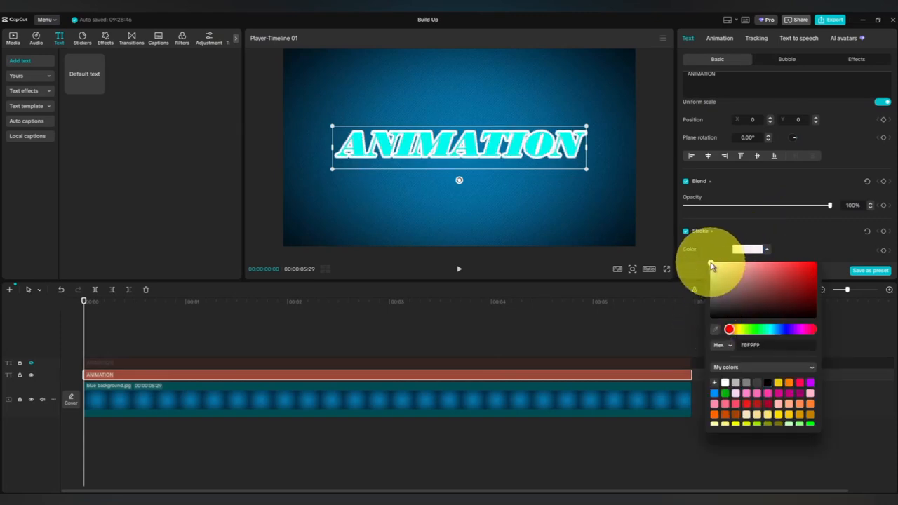
{"action": "left_click", "coordinate": [813, 266]}
{"action": "scroll", "coordinate": [800, 234], "scroll_direction": "down", "scroll_amount": 3}
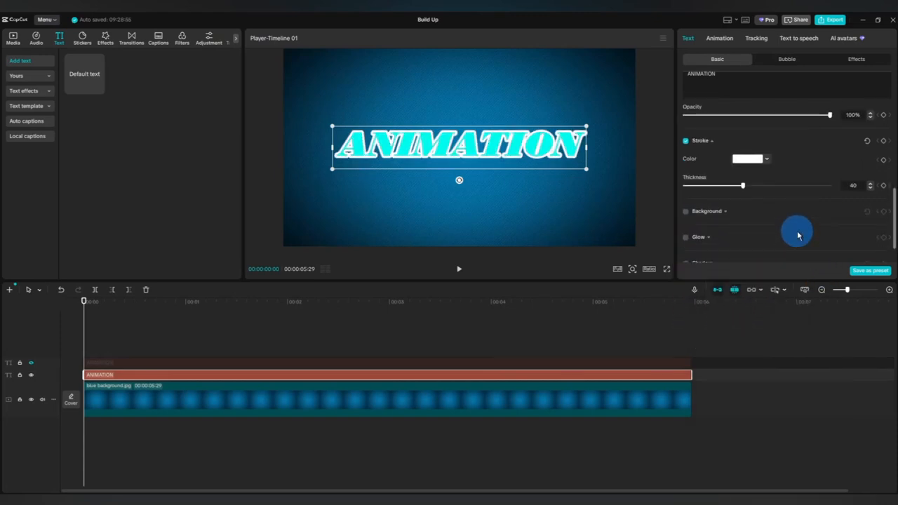
{"action": "left_click_drag", "start_coordinate": [743, 187], "coordinate": [712, 187]}
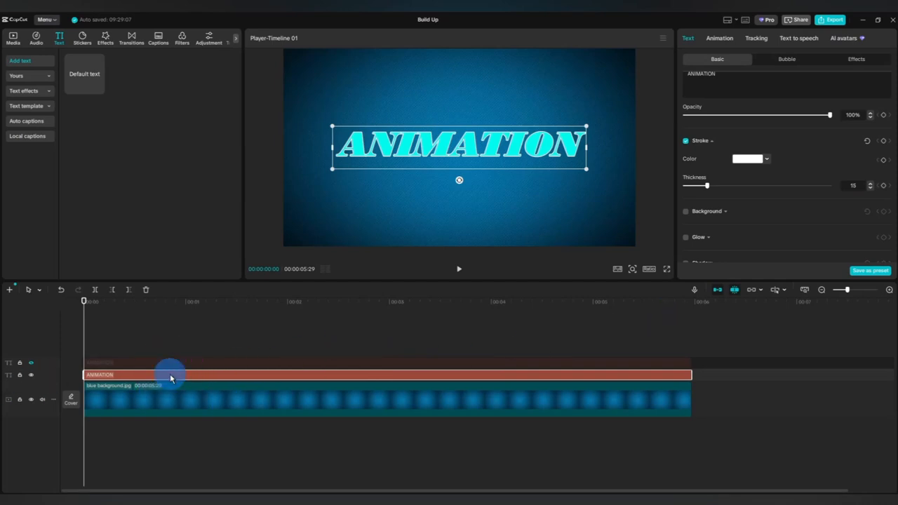
Convert the cyan text into a compound clip and chroma-key out its cyan fill
{"action": "right_click", "coordinate": [172, 376]}
{"action": "left_click", "coordinate": [204, 396]}
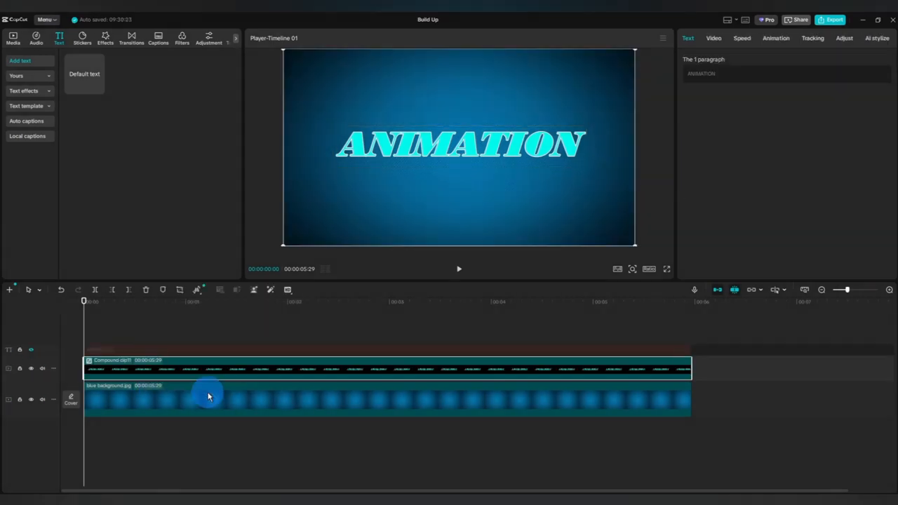
{"action": "left_click", "coordinate": [713, 38]}
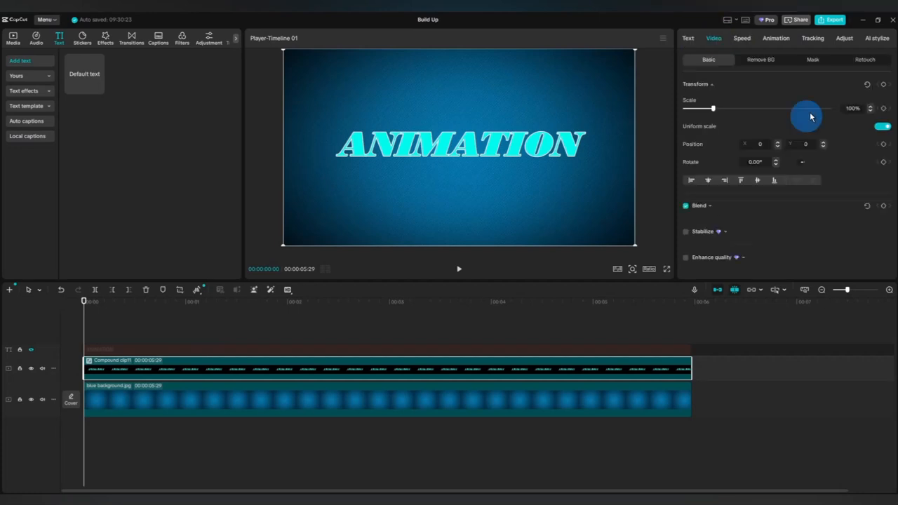
{"action": "left_click", "coordinate": [753, 60]}
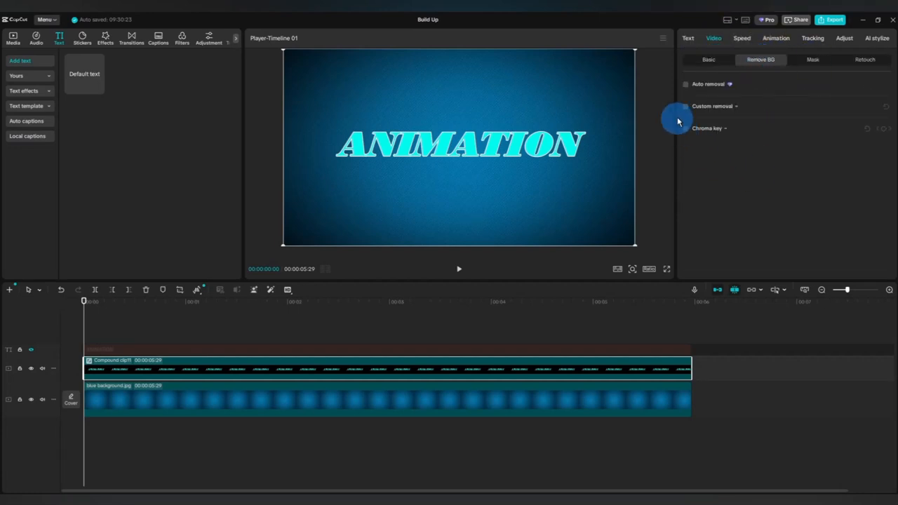
{"action": "left_click", "coordinate": [686, 130]}
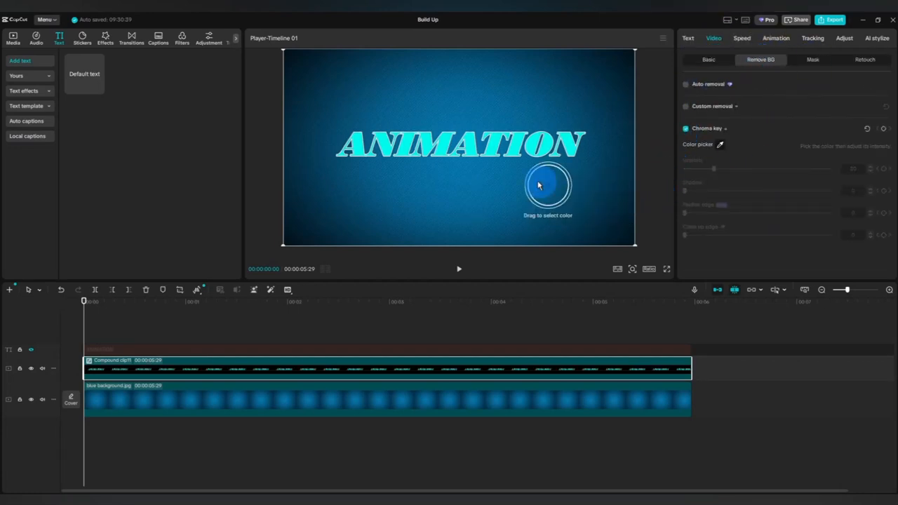
{"action": "left_click", "coordinate": [519, 146]}
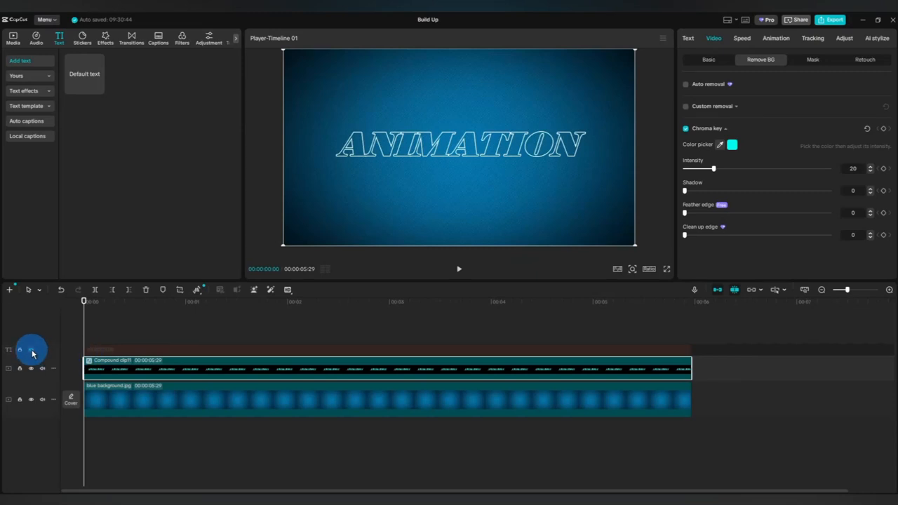
Unhide the upper ANIMATION text track and change that text's fill color to orange
{"action": "left_click", "coordinate": [30, 349]}
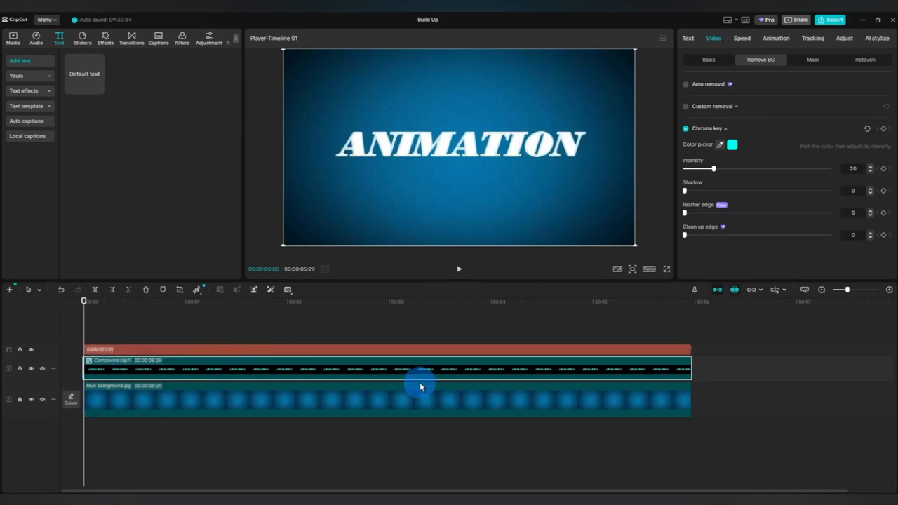
{"action": "left_click", "coordinate": [223, 349]}
{"action": "left_click", "coordinate": [747, 201]}
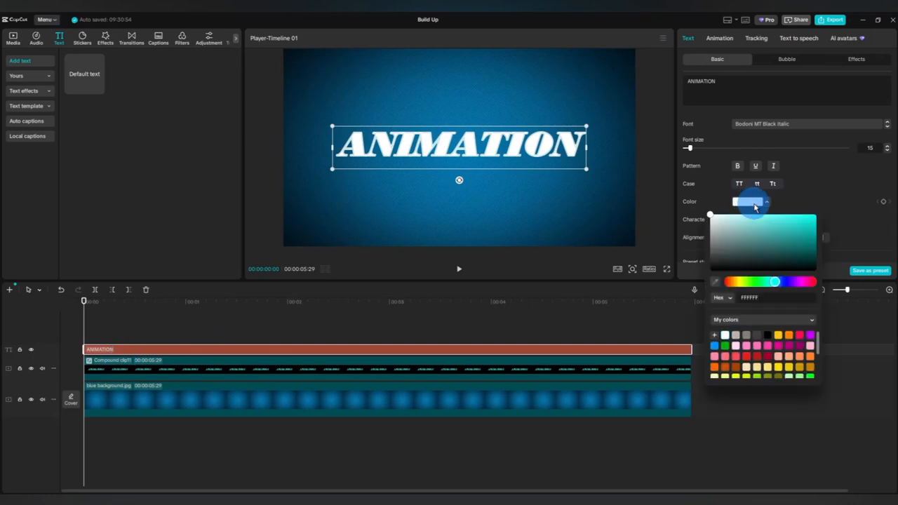
{"action": "left_click", "coordinate": [789, 339]}
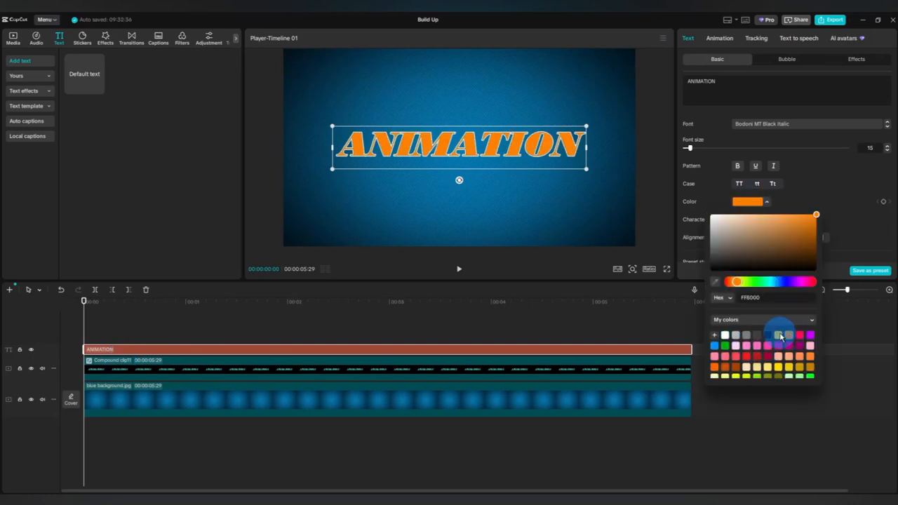
{"action": "left_click", "coordinate": [856, 232]}
Convert the orange text into a compound clip and add a Split mask to it
{"action": "right_click", "coordinate": [243, 350]}
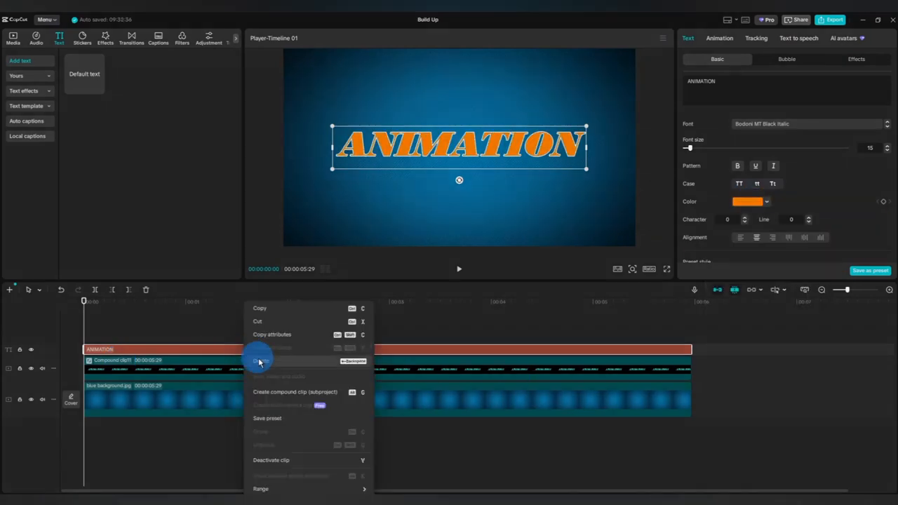
{"action": "left_click", "coordinate": [284, 391]}
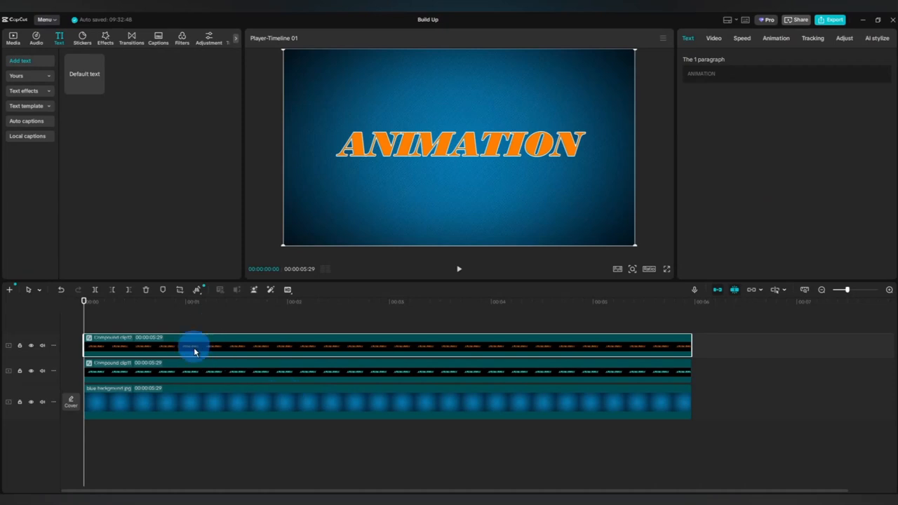
{"action": "left_click", "coordinate": [713, 39]}
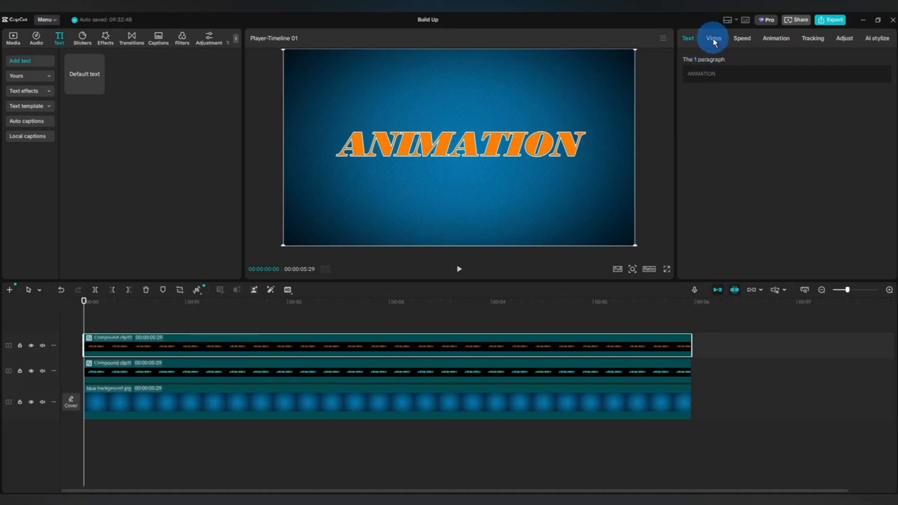
{"action": "left_click", "coordinate": [813, 60]}
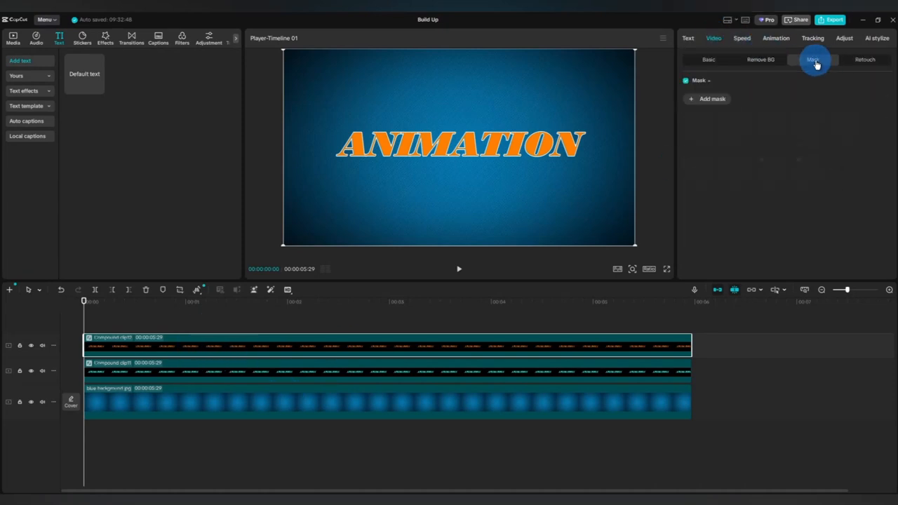
{"action": "left_click", "coordinate": [712, 99]}
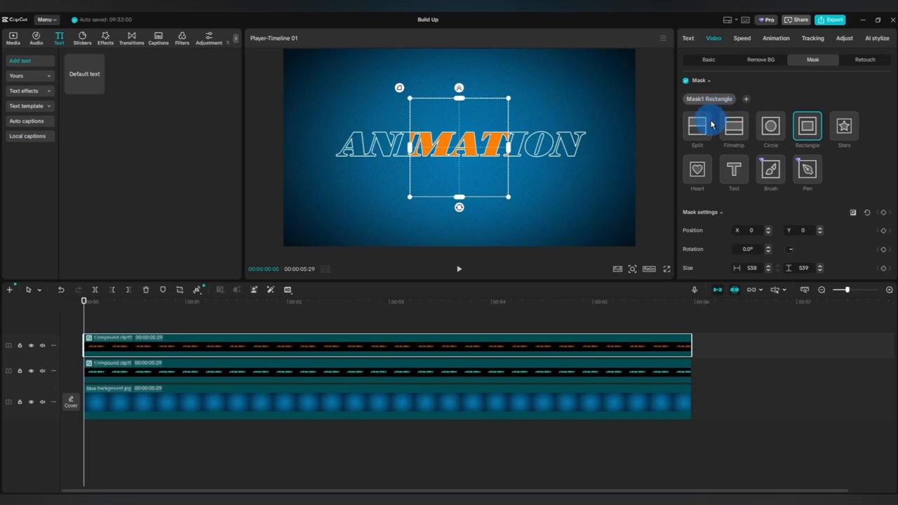
{"action": "left_click", "coordinate": [697, 128]}
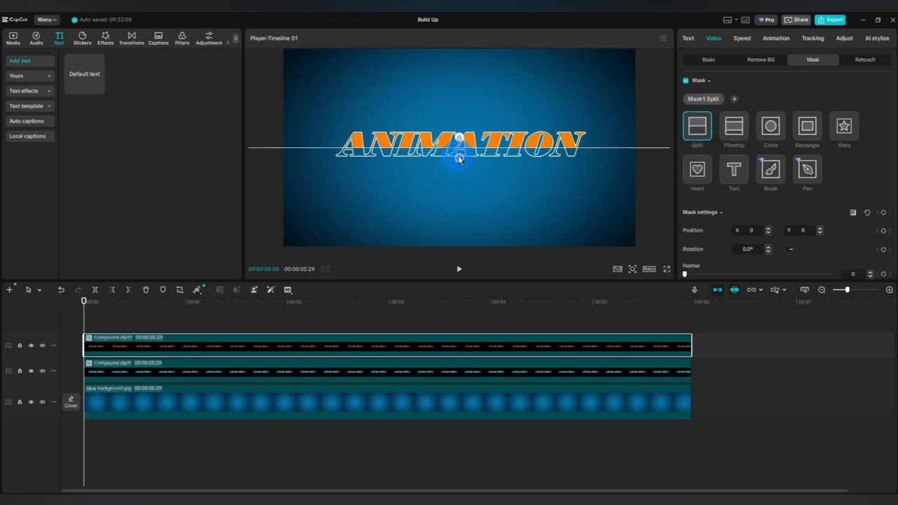
Rotate the Split mask to -73° and move its line just before the first letter, to about X -723
{"action": "left_click_drag", "start_coordinate": [460, 159], "coordinate": [465, 154]}
{"action": "left_click", "coordinate": [748, 249]}
{"action": "left_click", "coordinate": [744, 251]}
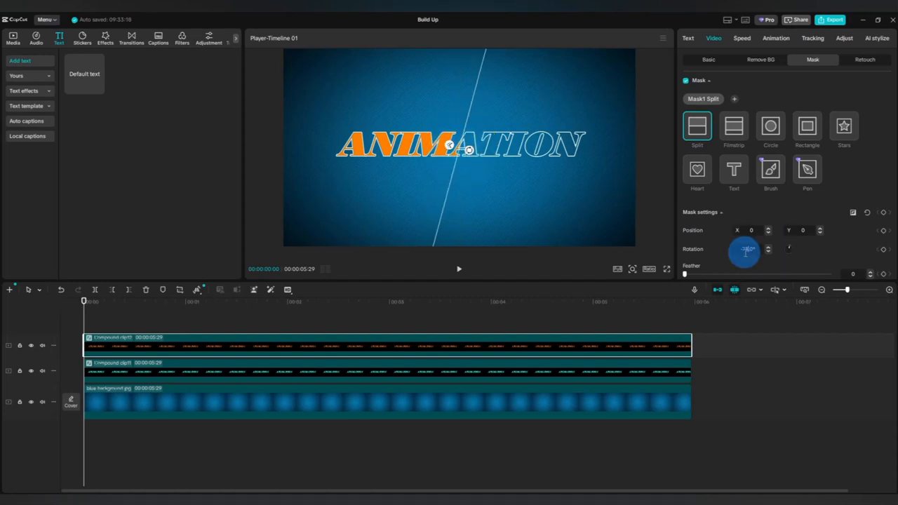
{"action": "left_click", "coordinate": [559, 259]}
{"action": "left_click_drag", "start_coordinate": [447, 186], "coordinate": [317, 208]}
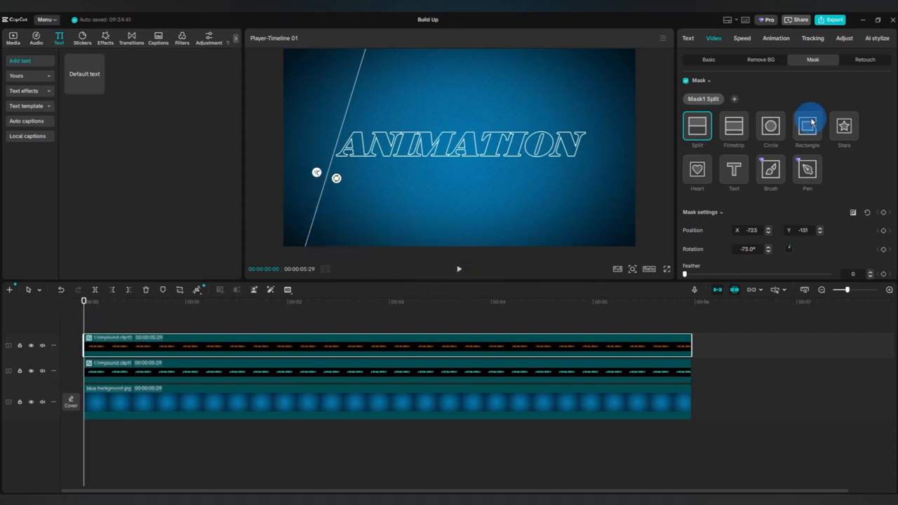
Keyframe the mask settings at the clip start, and at 2 seconds move the mask past the last letter to about X 600, Y -320
{"action": "left_click", "coordinate": [884, 215]}
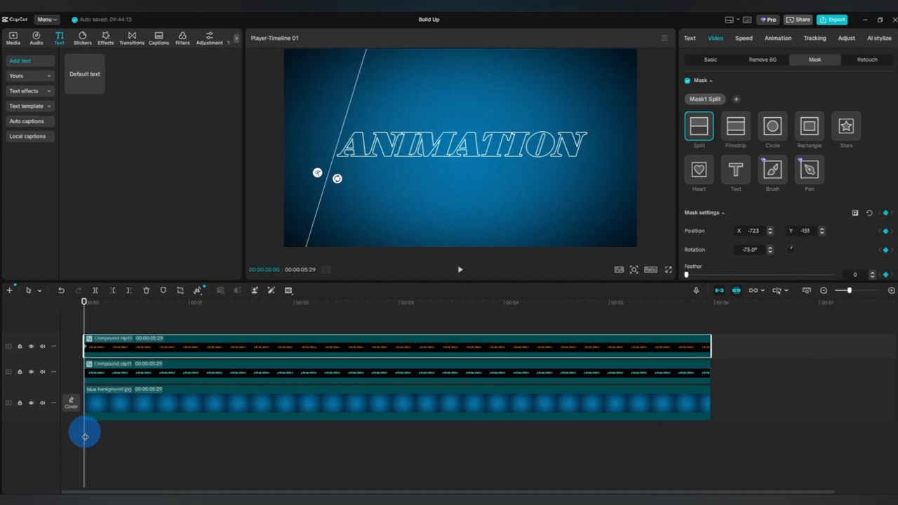
{"action": "left_click_drag", "start_coordinate": [85, 436], "coordinate": [295, 445]}
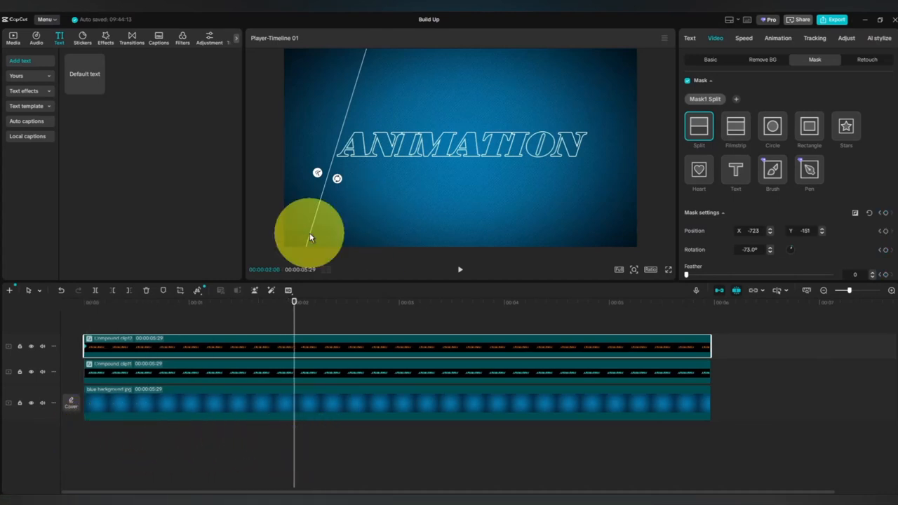
{"action": "left_click_drag", "start_coordinate": [309, 232], "coordinate": [558, 265]}
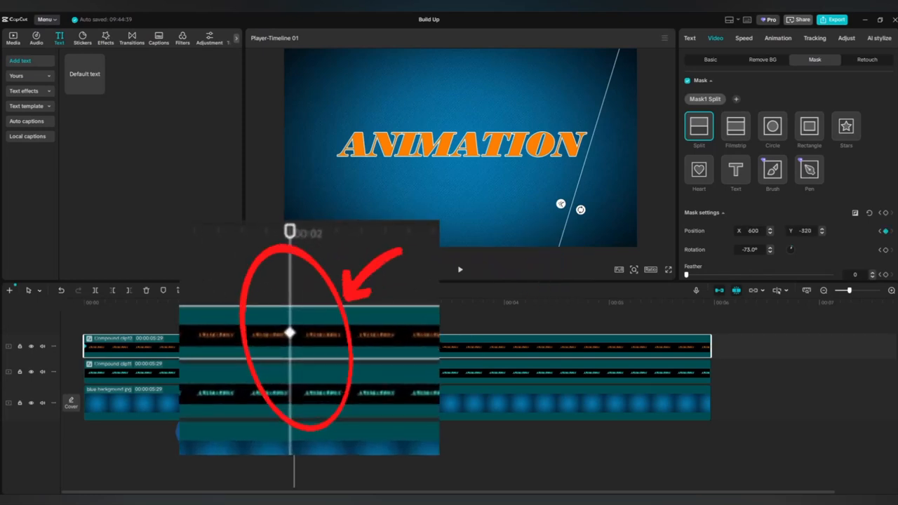
Apply the Quad Ease preset curve to the mask animation at the 2-second keyframe
{"action": "right_click", "coordinate": [295, 351]}
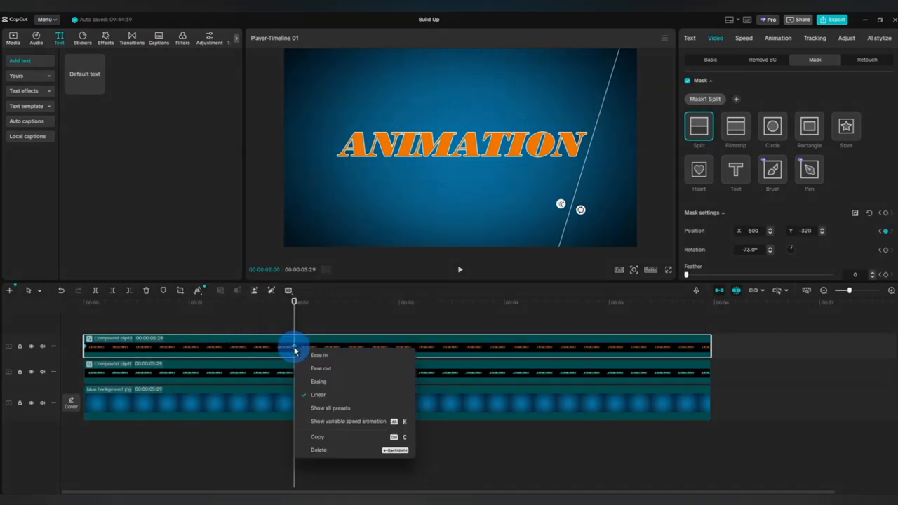
{"action": "left_click", "coordinate": [349, 409]}
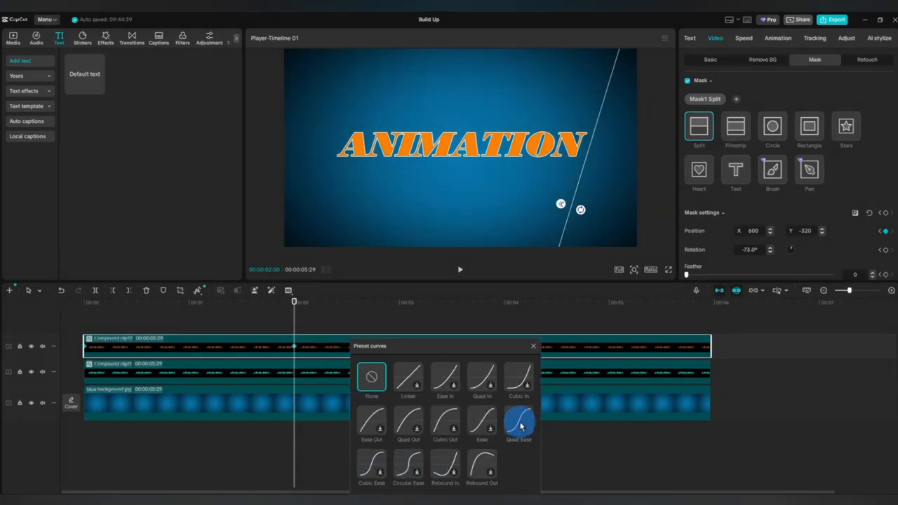
{"action": "left_click", "coordinate": [520, 422]}
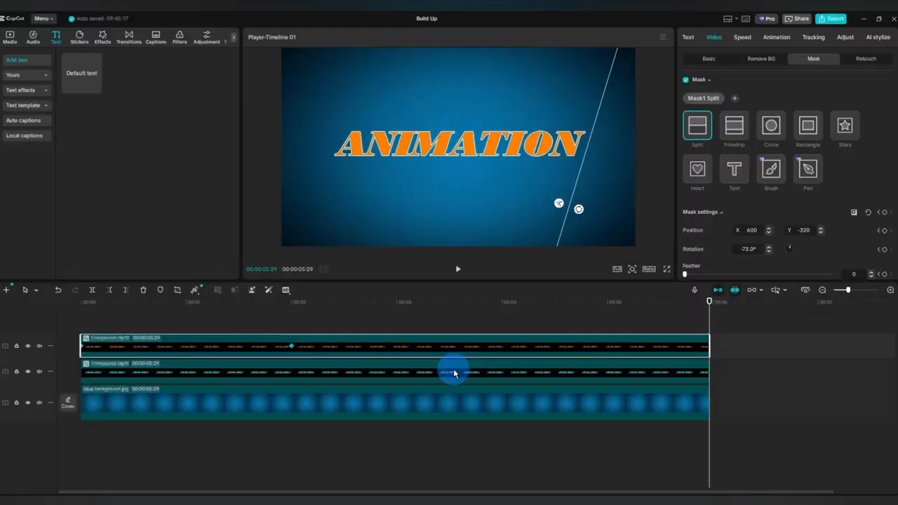
With the playhead at 00:00:01:03, overlay Untitled design.png above all clips, extend it to the other clips' end and shift the man to the frame's right edge
{"action": "left_click", "coordinate": [281, 323]}
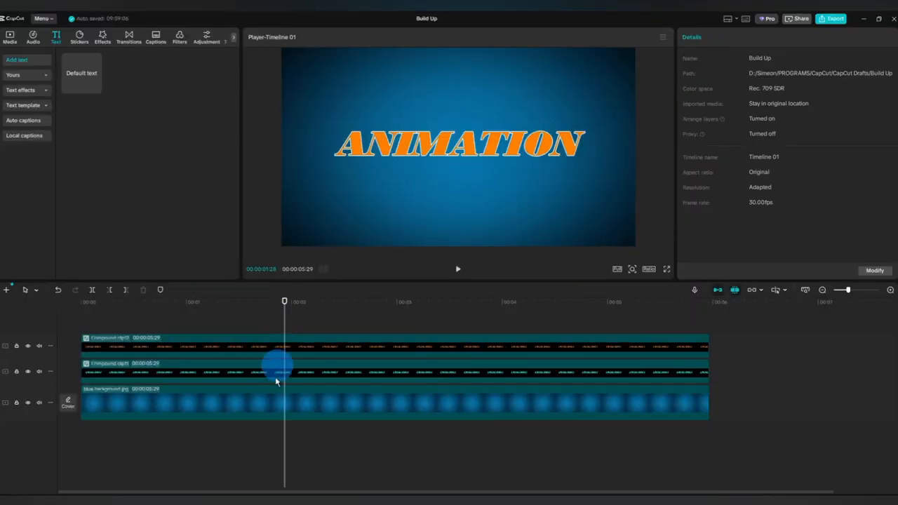
{"action": "left_click_drag", "start_coordinate": [284, 464], "coordinate": [196, 468]}
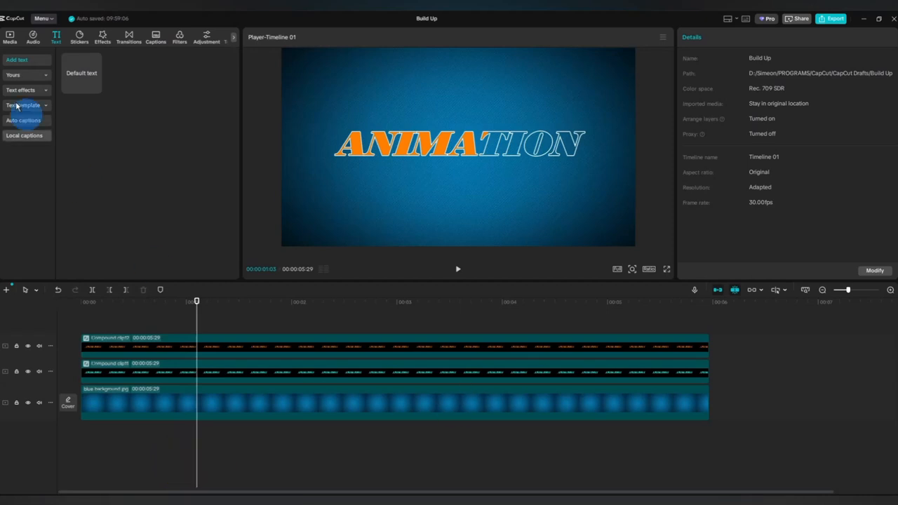
{"action": "left_click", "coordinate": [12, 38]}
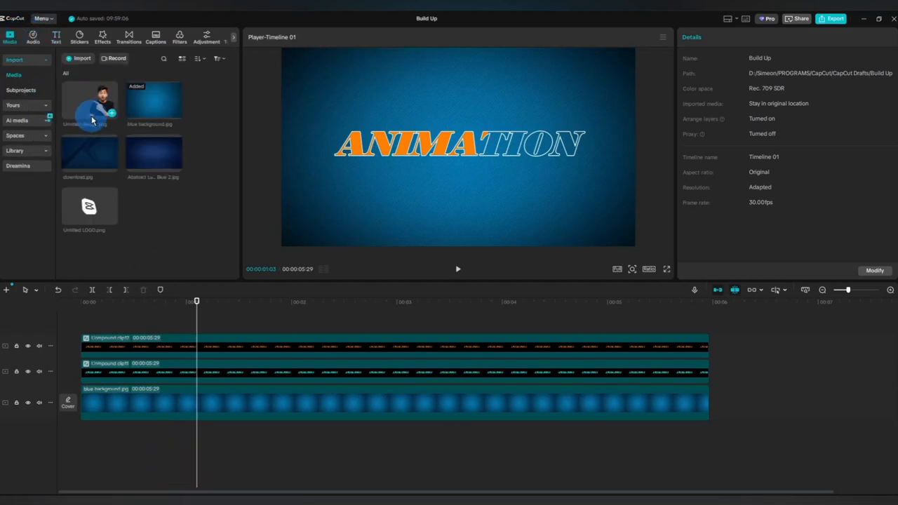
{"action": "left_click_drag", "start_coordinate": [93, 103], "coordinate": [83, 317]}
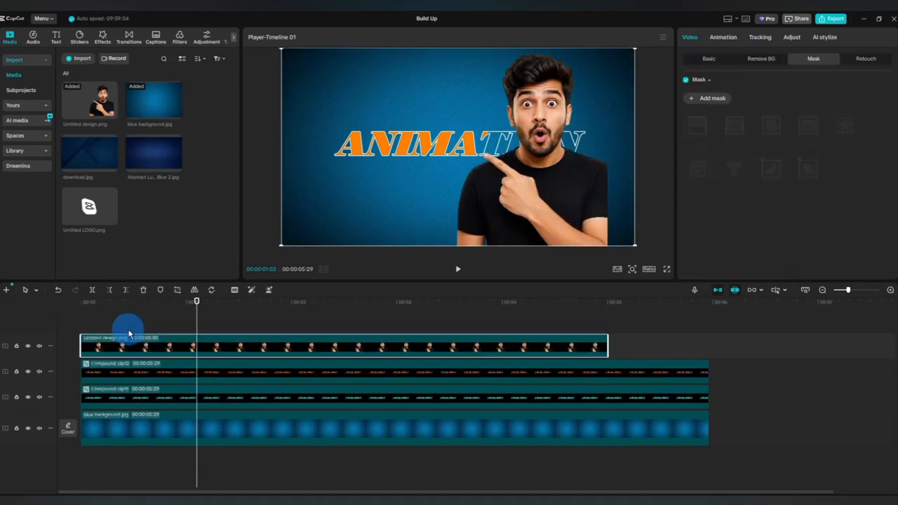
{"action": "left_click_drag", "start_coordinate": [609, 345], "coordinate": [706, 346]}
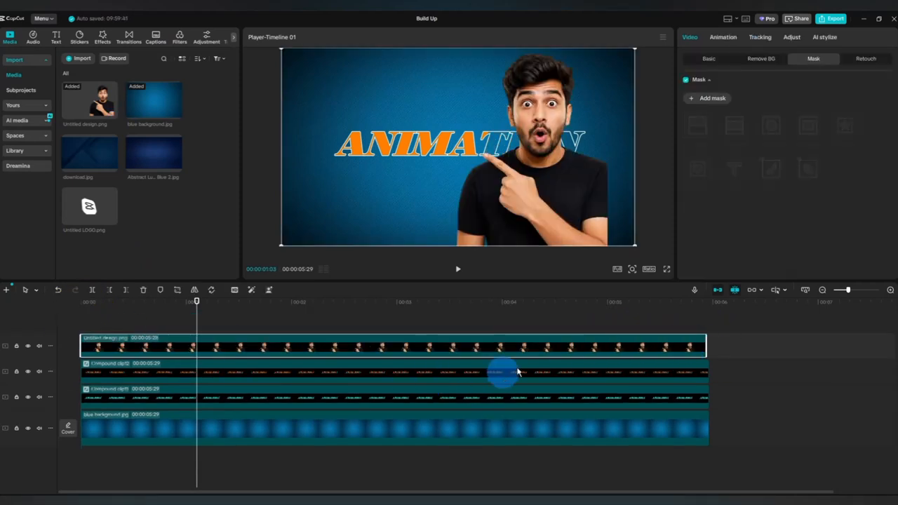
{"action": "left_click_drag", "start_coordinate": [544, 203], "coordinate": [570, 204]}
Move both ANIMATION compound clips together away from the man, to about X -480, Y -33
{"action": "left_click_drag", "start_coordinate": [732, 387], "coordinate": [701, 366]}
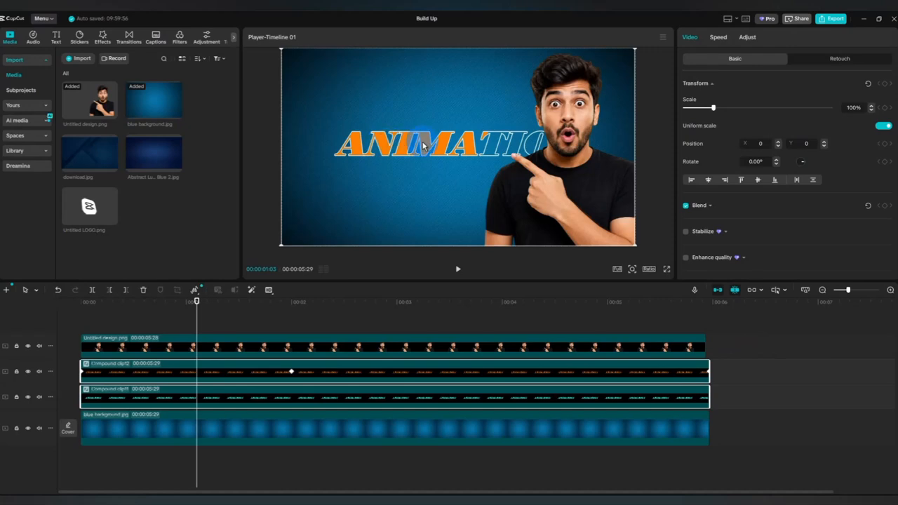
{"action": "left_click_drag", "start_coordinate": [423, 145], "coordinate": [379, 148]}
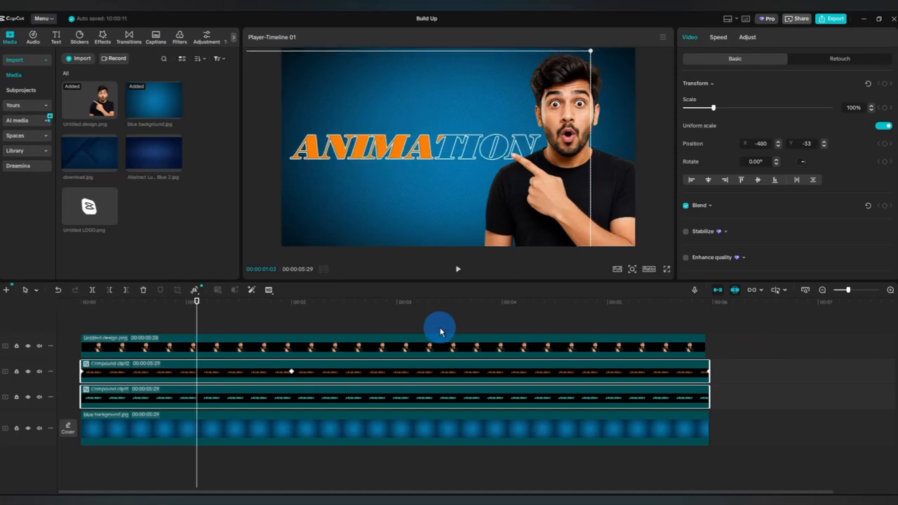
Add Untitled LOGO.png above all clips for nearly the full timeline, scaled to about 48% and placed in the frame's upper-left corner
{"action": "left_click_drag", "start_coordinate": [91, 210], "coordinate": [82, 326]}
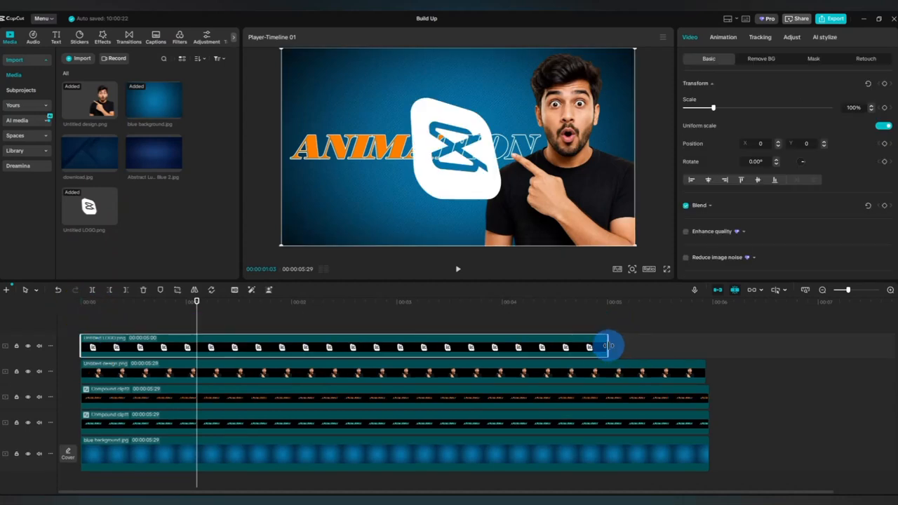
{"action": "left_click_drag", "start_coordinate": [607, 344], "coordinate": [706, 344]}
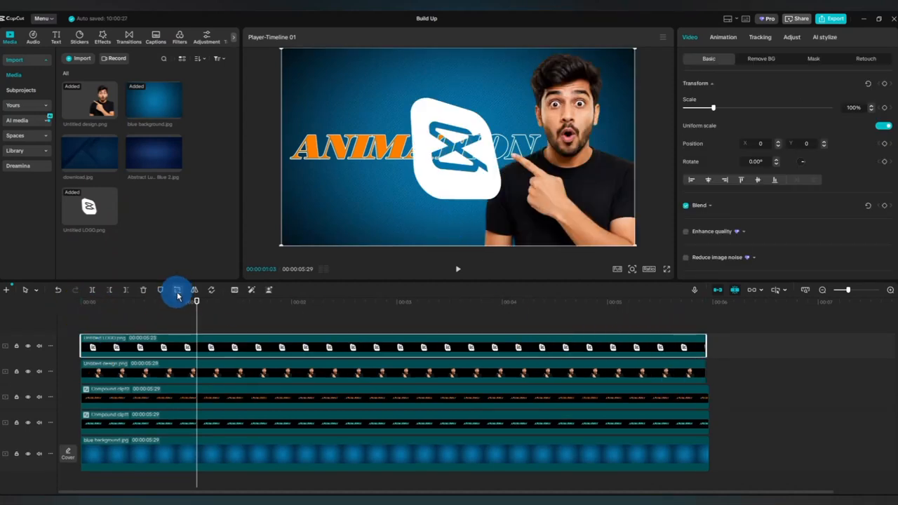
{"action": "left_click_drag", "start_coordinate": [712, 107], "coordinate": [697, 108]}
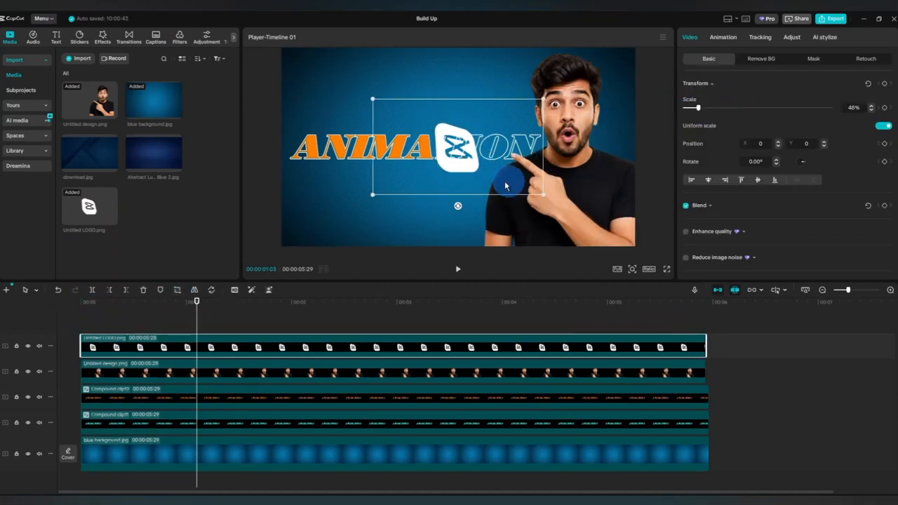
{"action": "left_click_drag", "start_coordinate": [512, 181], "coordinate": [358, 119]}
{"action": "left_click", "coordinate": [871, 108]}
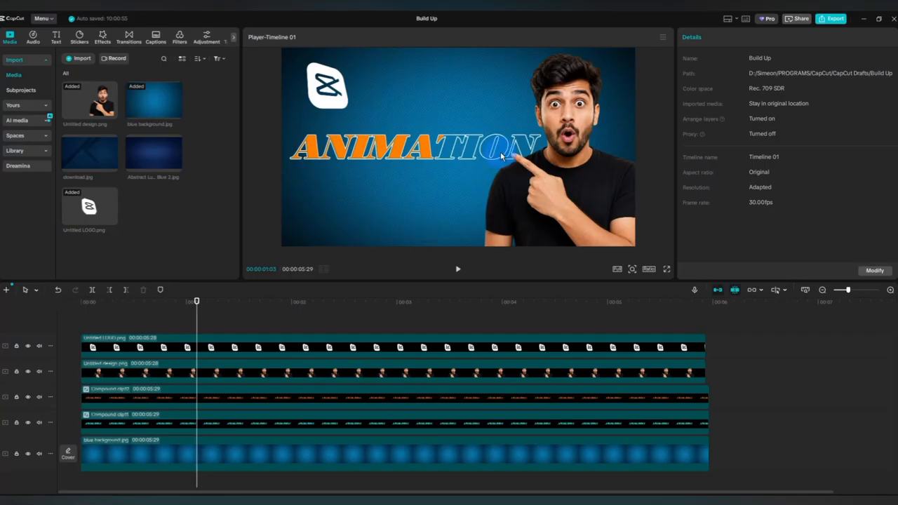
Export the current frame as a 4K PNG still named Build Up
{"action": "left_click", "coordinate": [662, 38]}
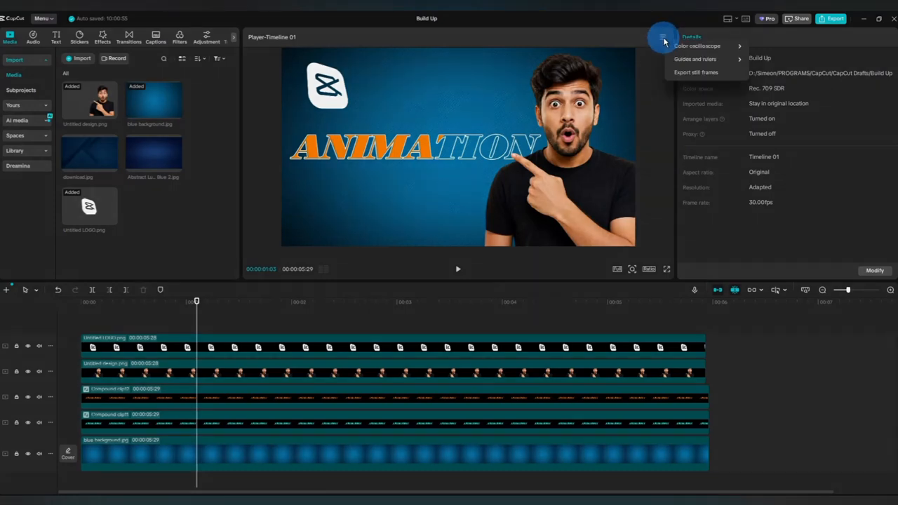
{"action": "left_click", "coordinate": [695, 73]}
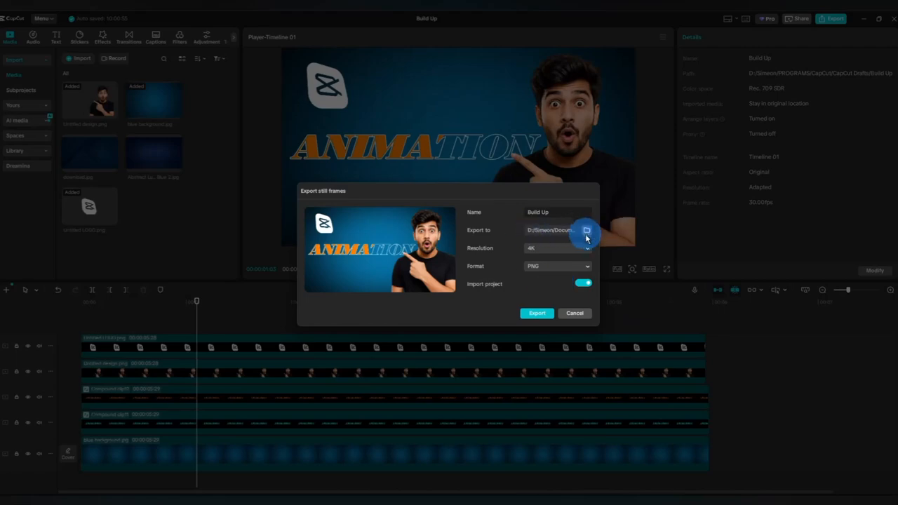
{"action": "left_click", "coordinate": [538, 313]}
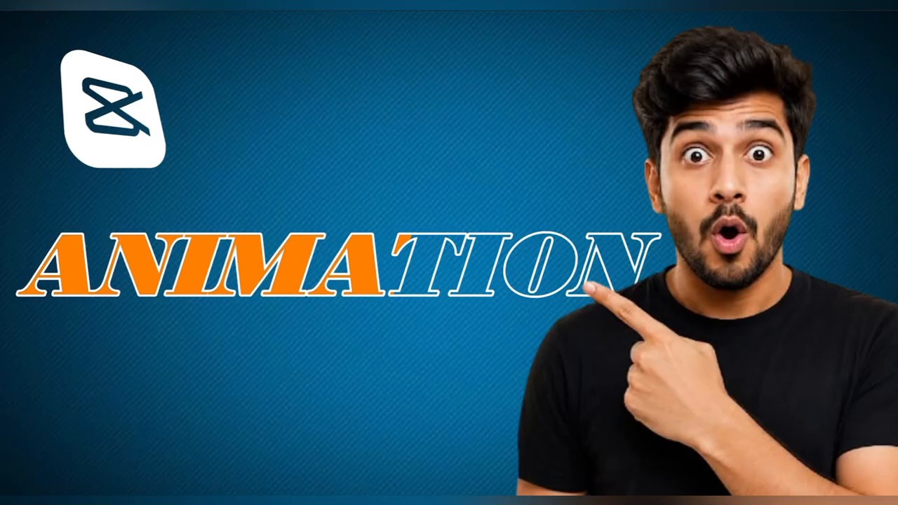